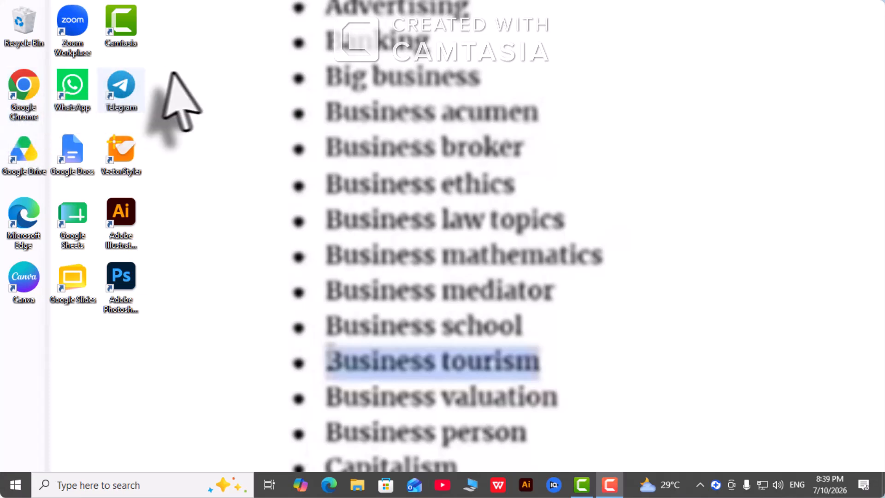
- Launch Google Chrome from the desktop so its profile picker appears
double_click(22, 90)
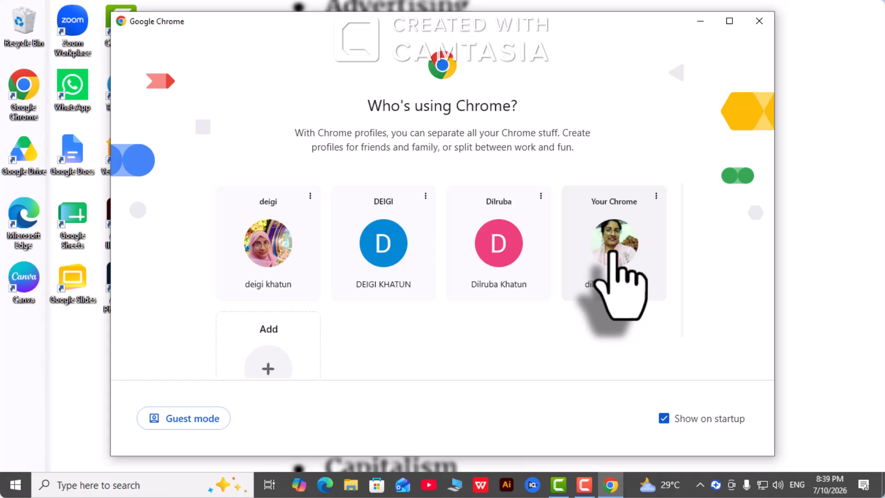
- Open the 'Your Chrome' profile and reach the Quora home feed through a quora search
click(614, 279)
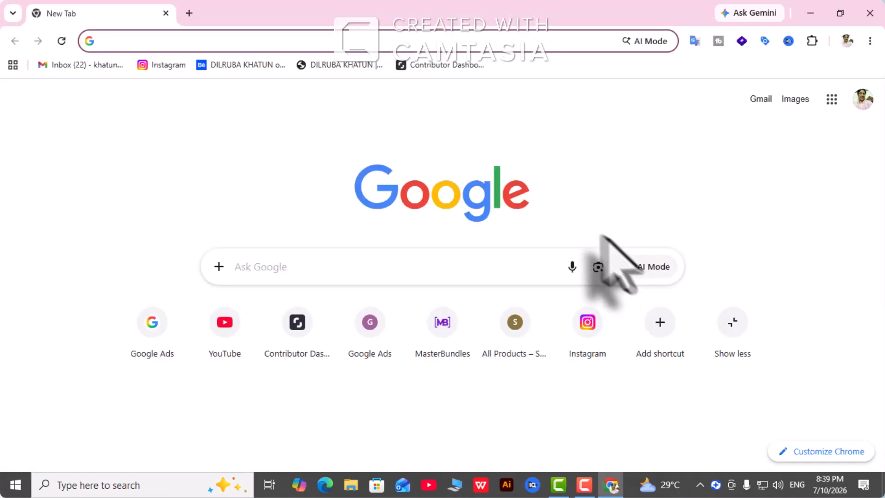
click(112, 44)
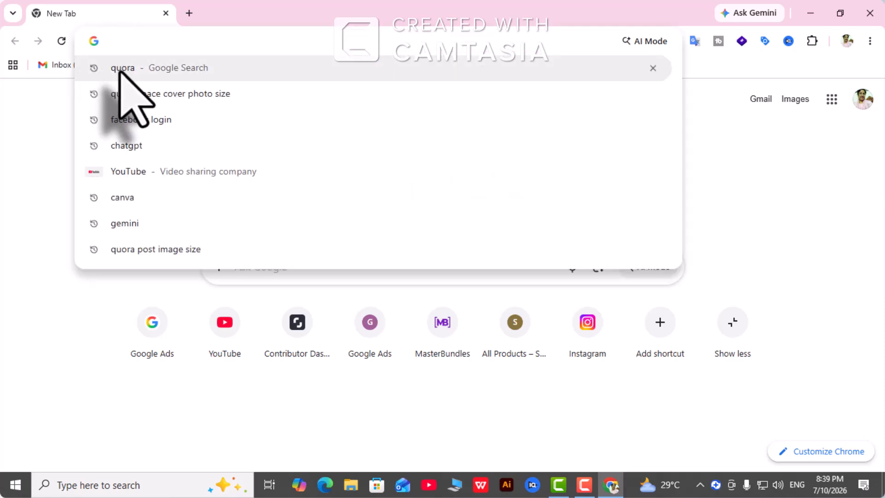
click(121, 70)
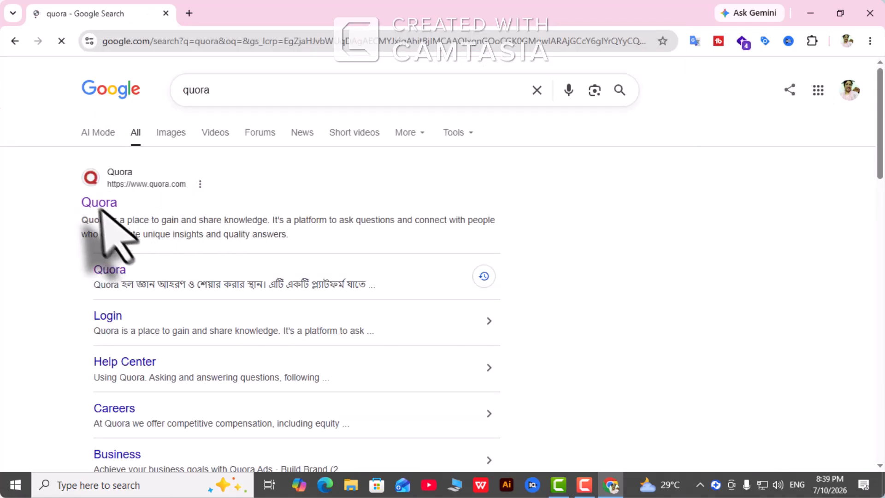
click(177, 184)
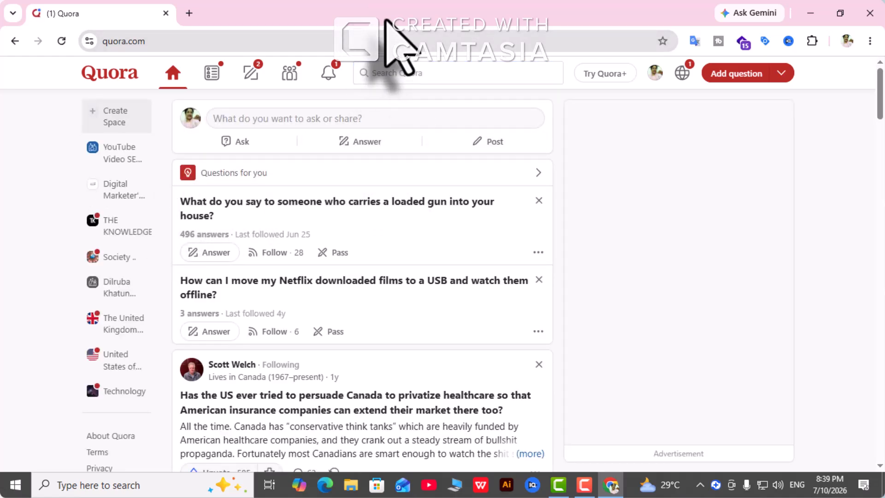
drag(385, 20, 385, 26)
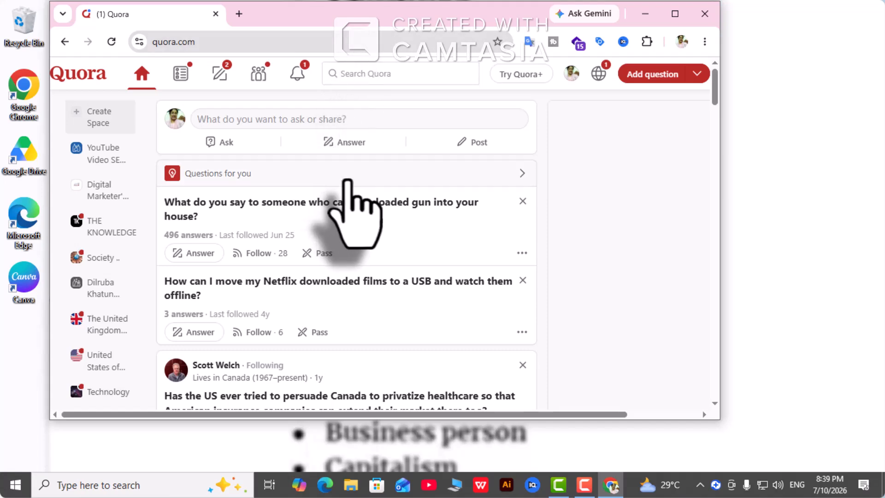
click(674, 13)
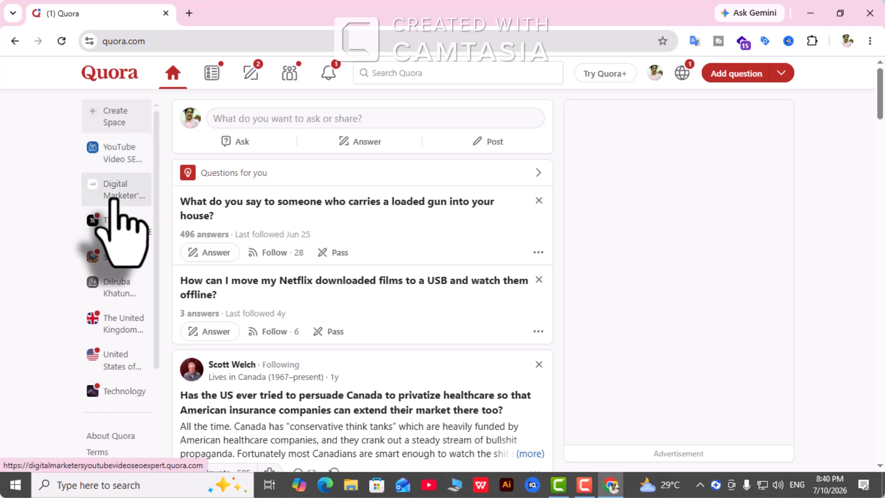
- Start a new Space and replace the prefilled name with 'Book Promotion's 2026'
click(114, 116)
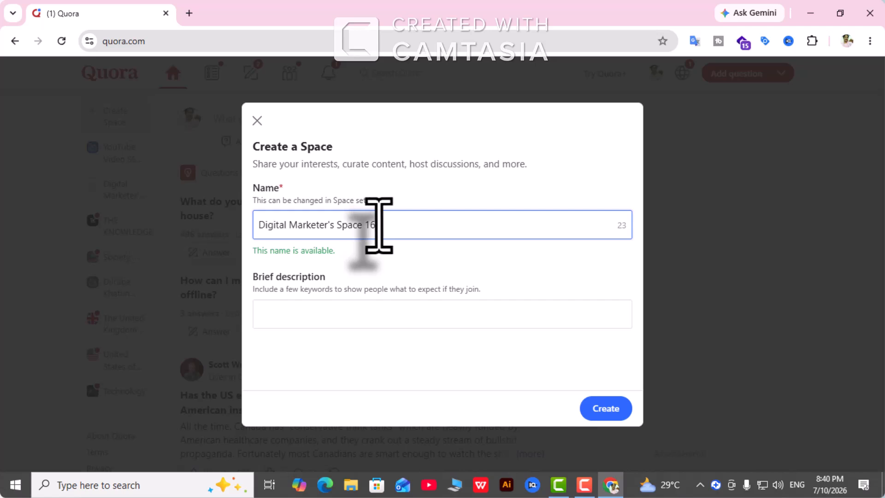
drag(377, 225, 256, 241)
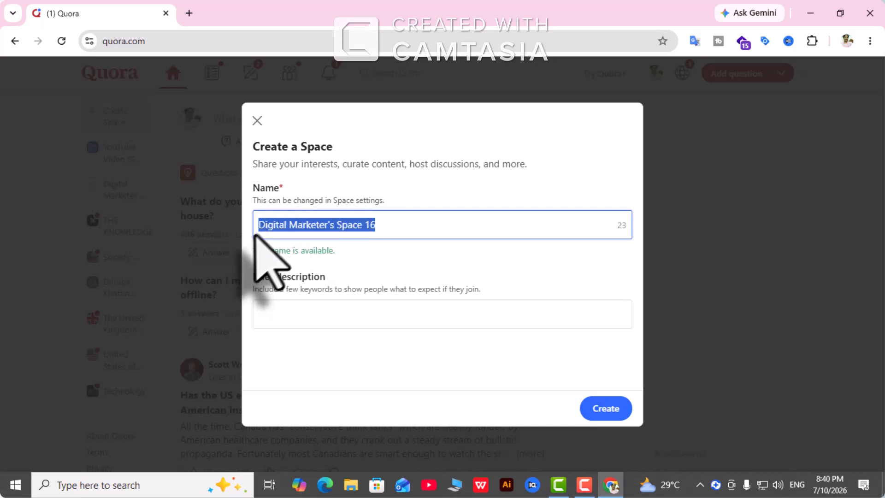
key(BackSpace)
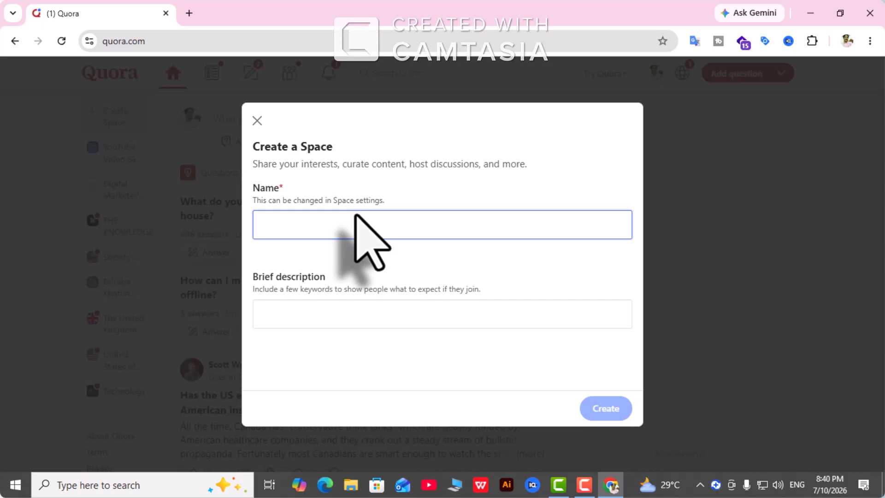
text(Y)
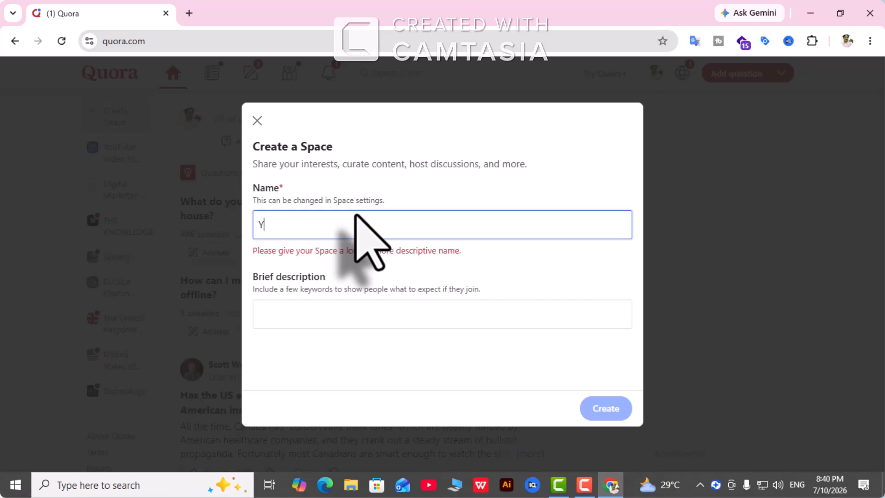
text(o)
key(BackSpace)
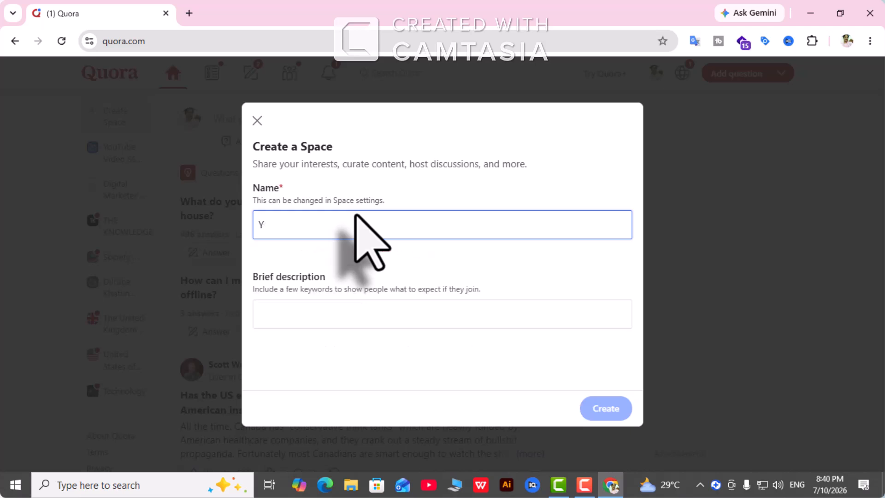
text(B)
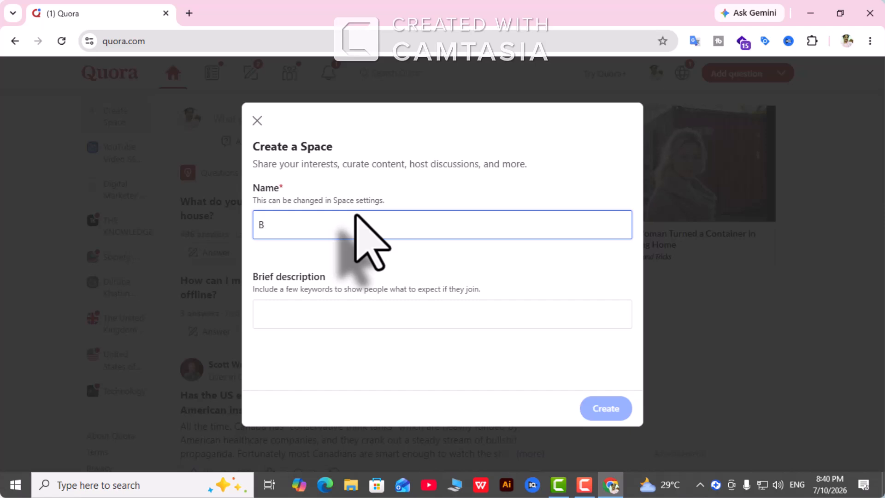
text(ook)
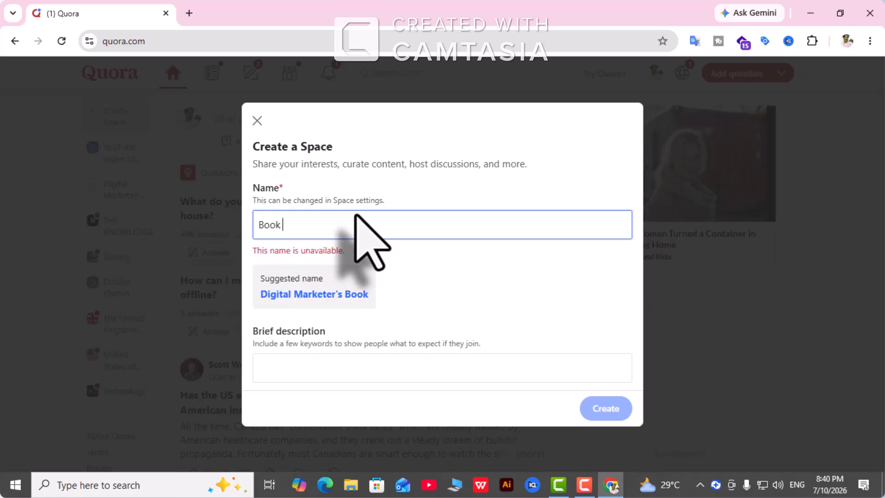
text( P)
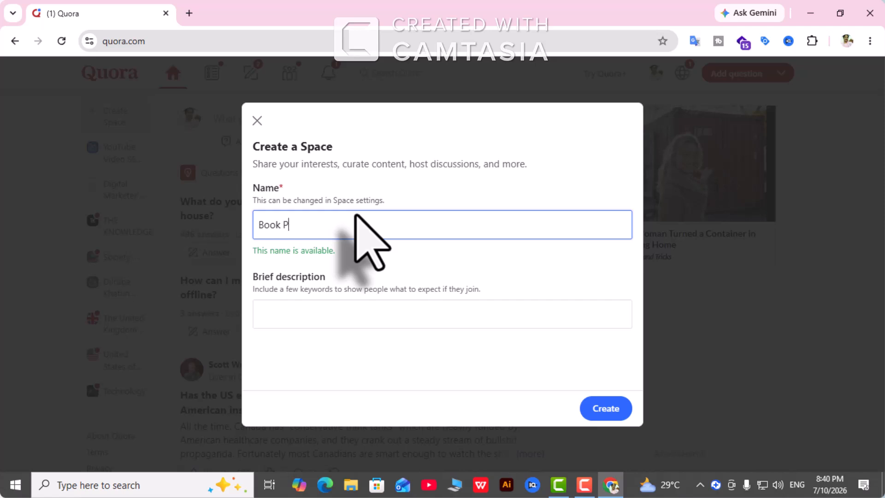
text(romotion)
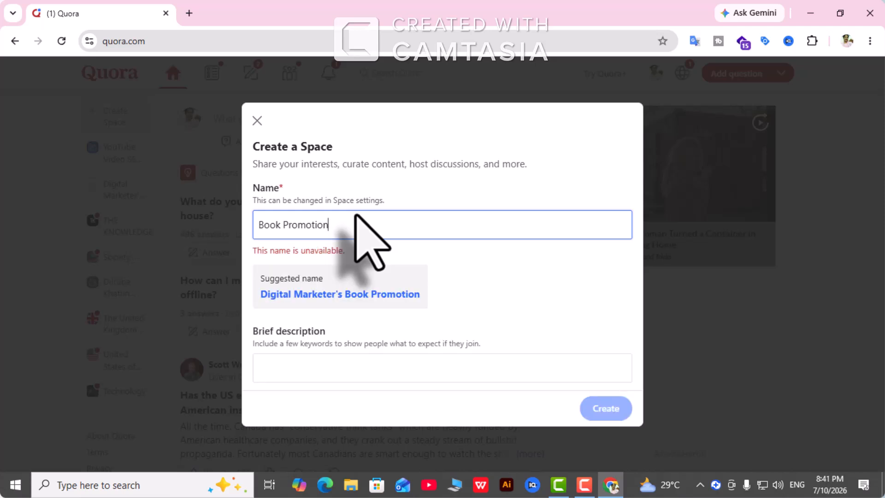
text('s 2026)
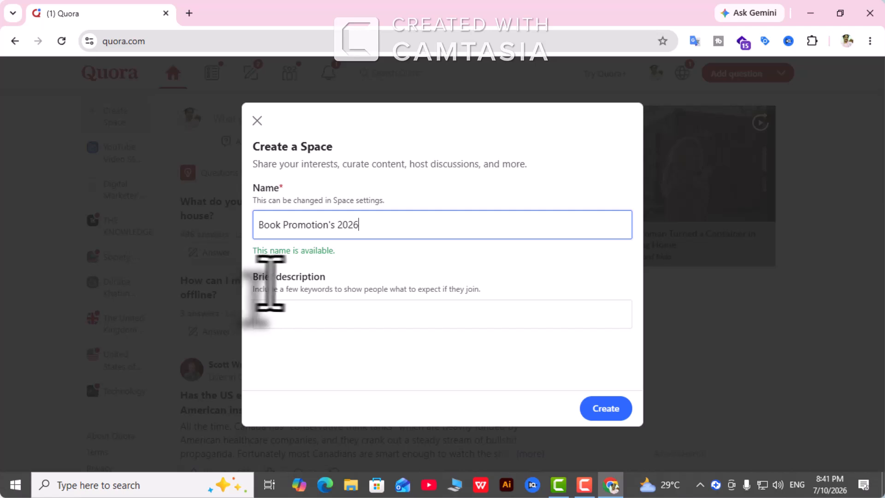
- Enter 'Your Book Promotion Partner' as the Space's brief description
click(280, 321)
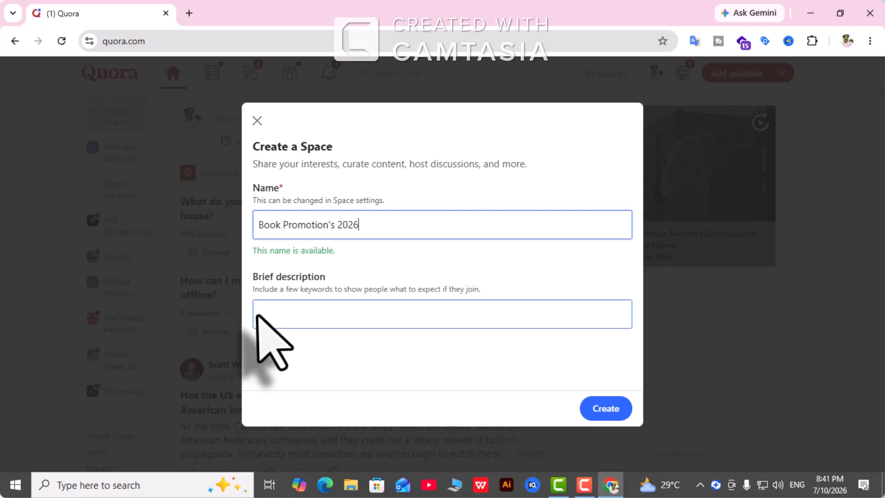
click(259, 316)
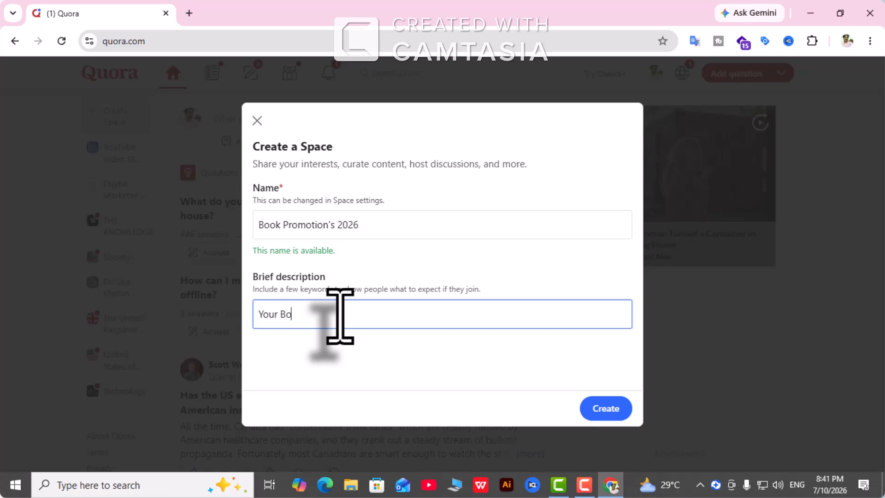
text(ok )
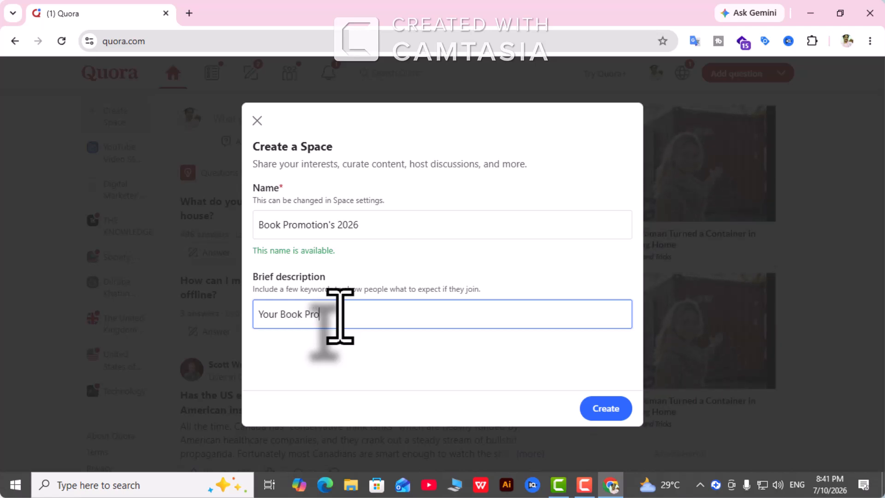
text(Promotion Partner)
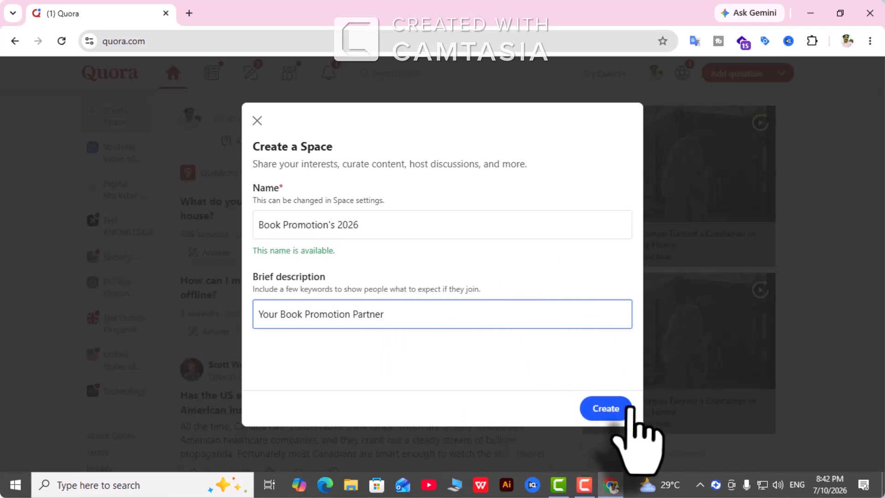
- Create the Space, copy its invite link, and tick one person found by name search
click(611, 410)
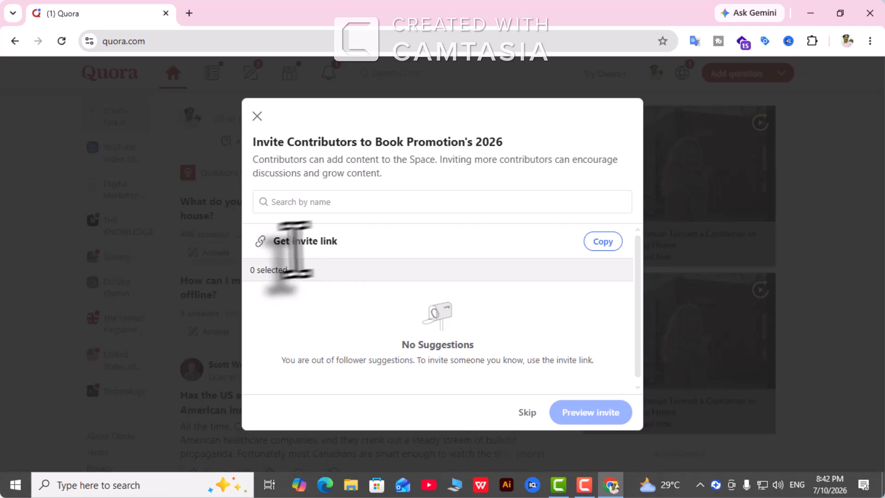
click(597, 240)
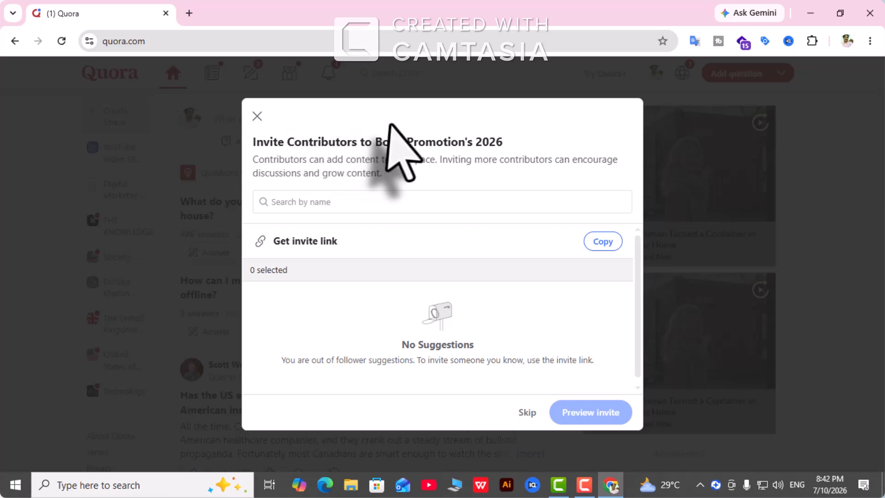
click(285, 202)
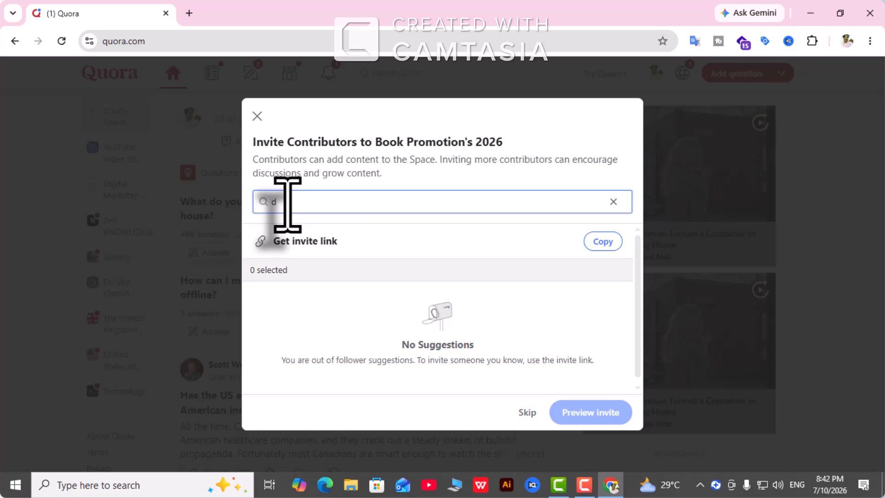
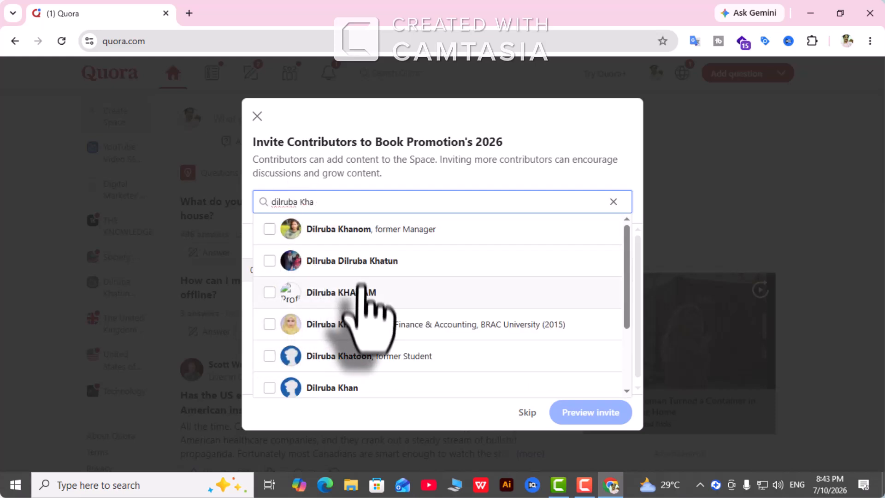
click(269, 324)
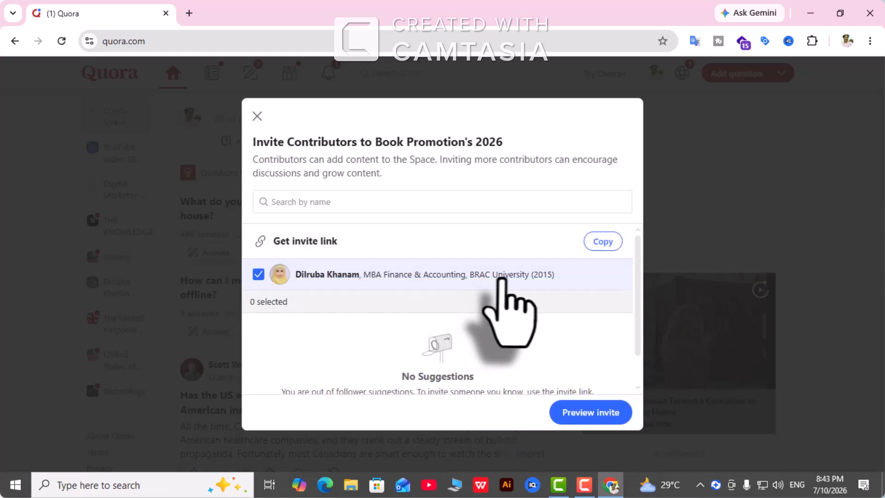
- Preview and send the contributor invitation, returning to the Book Promotion's 2026 Space page
click(604, 417)
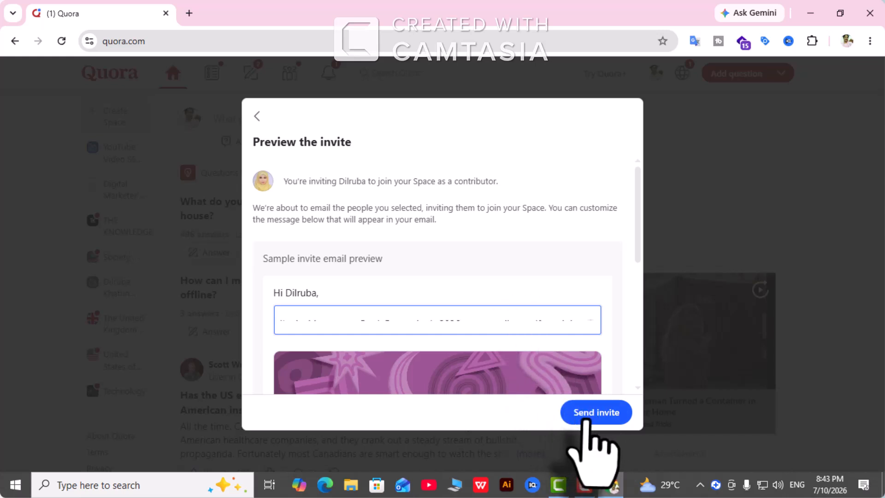
click(587, 414)
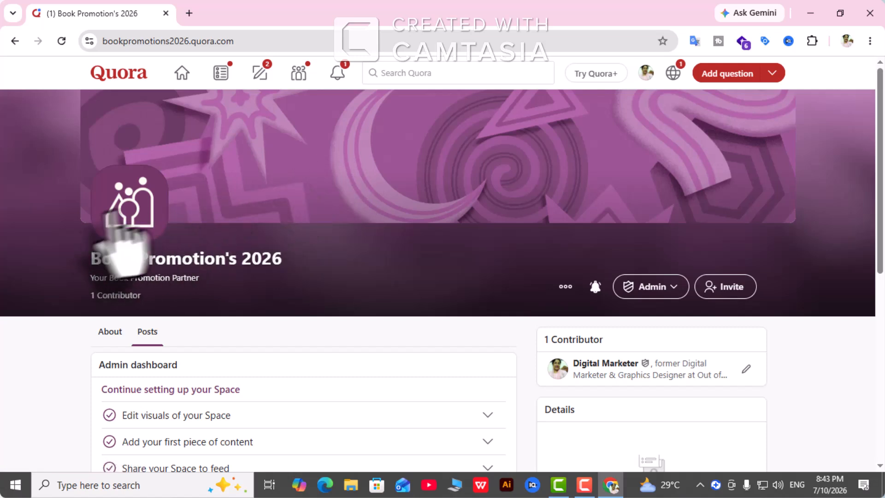
- Scroll down the Space page to the Admin dashboard settings
scroll(392, 221, down, 5)
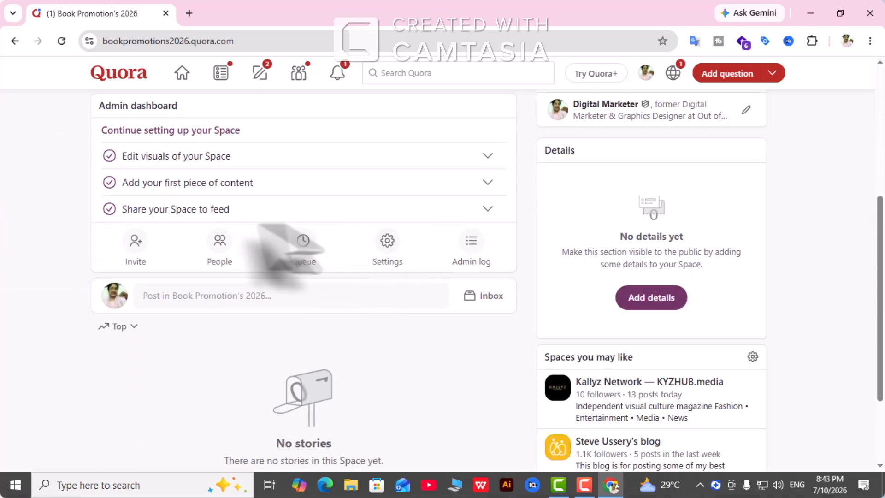
scroll(304, 237, down, 1)
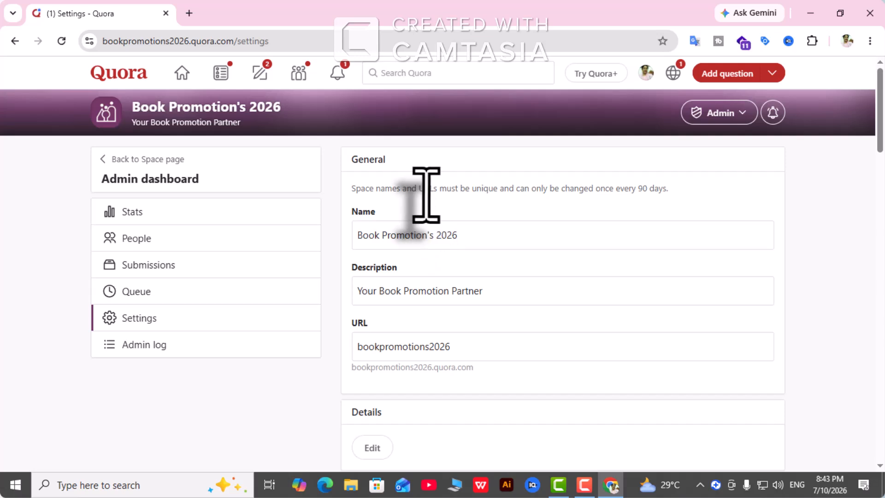
scroll(466, 276, down, 5)
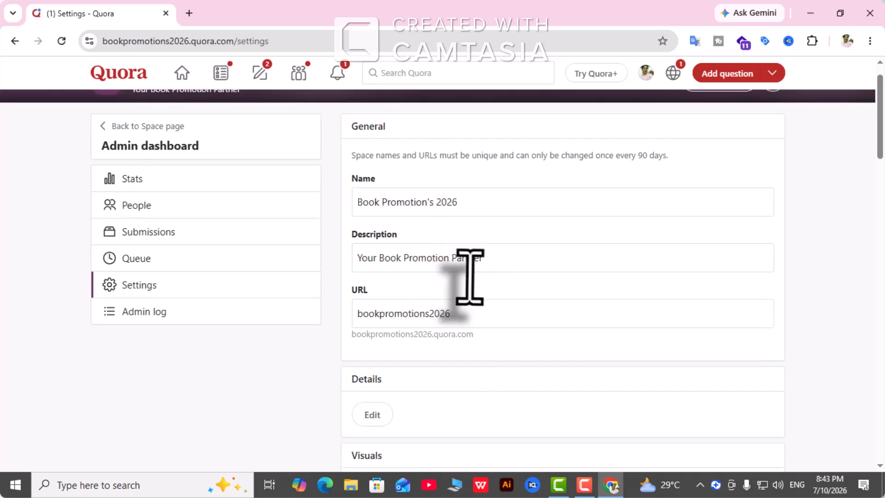
- Pick amt1.png from the Pictures p folder for the Space icon, then dismiss the picker
scroll(429, 281, down, 3)
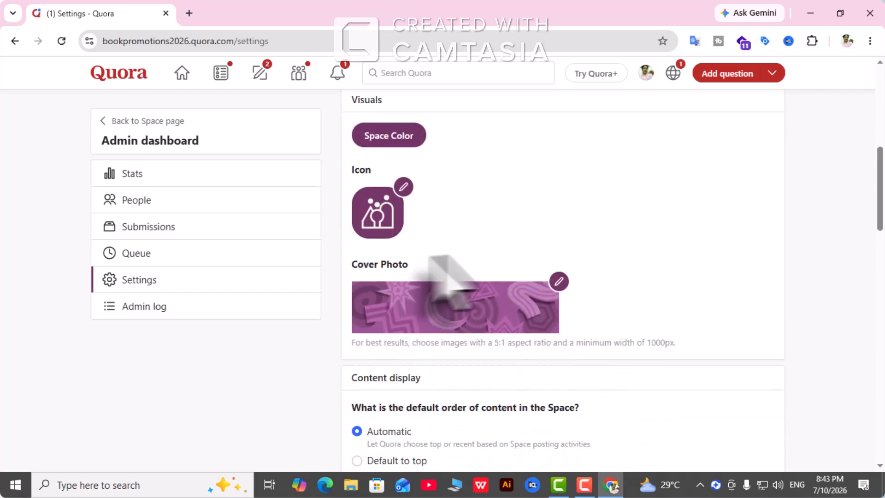
click(390, 202)
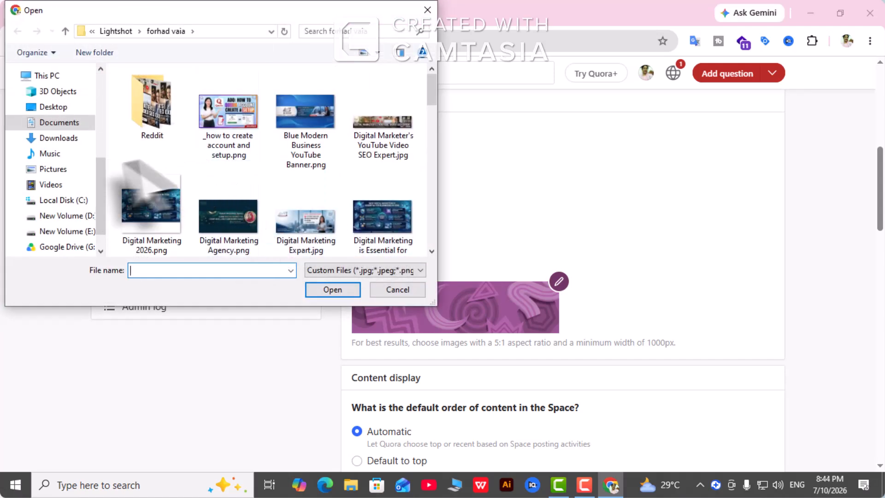
scroll(55, 122, up, 3)
click(42, 102)
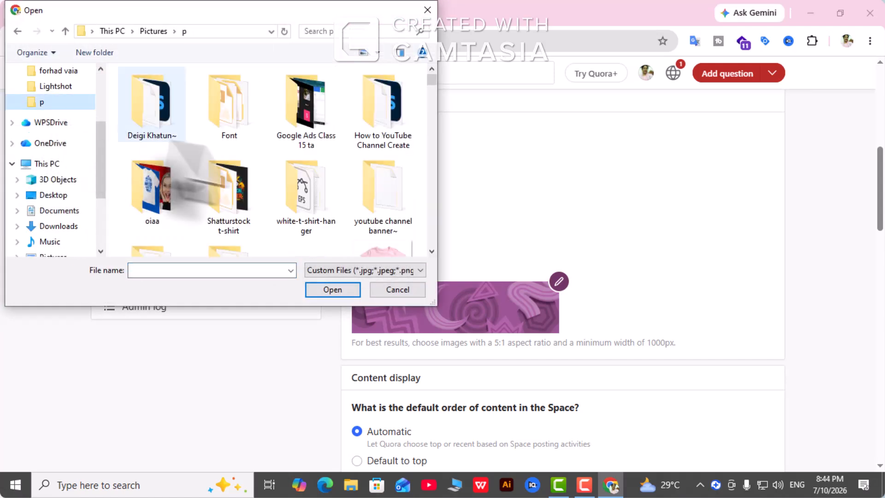
scroll(322, 180, down, 2)
scroll(322, 185, down, 10)
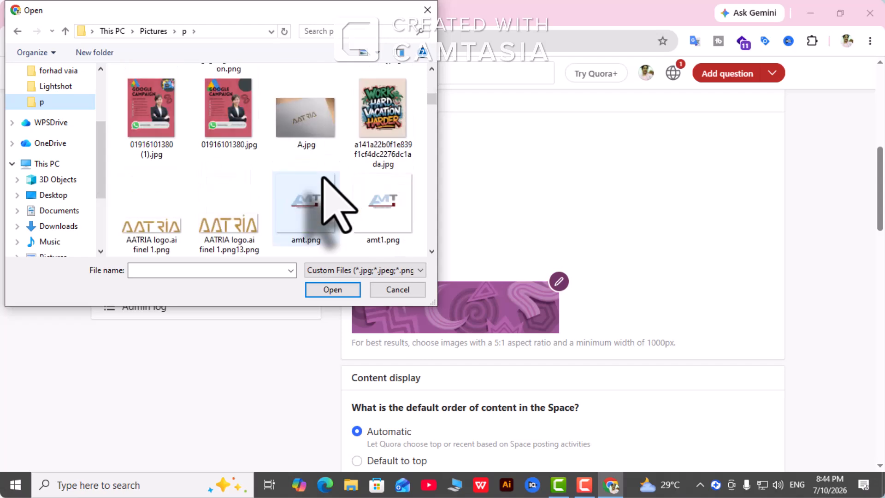
click(381, 112)
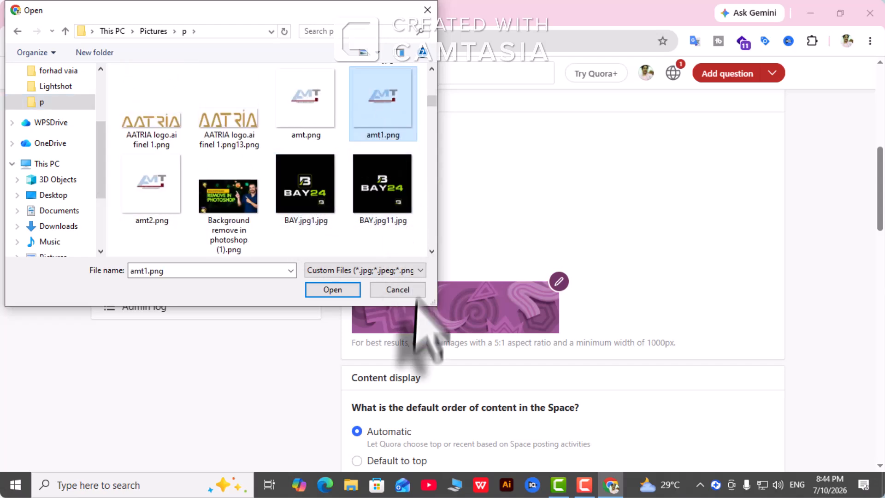
click(340, 291)
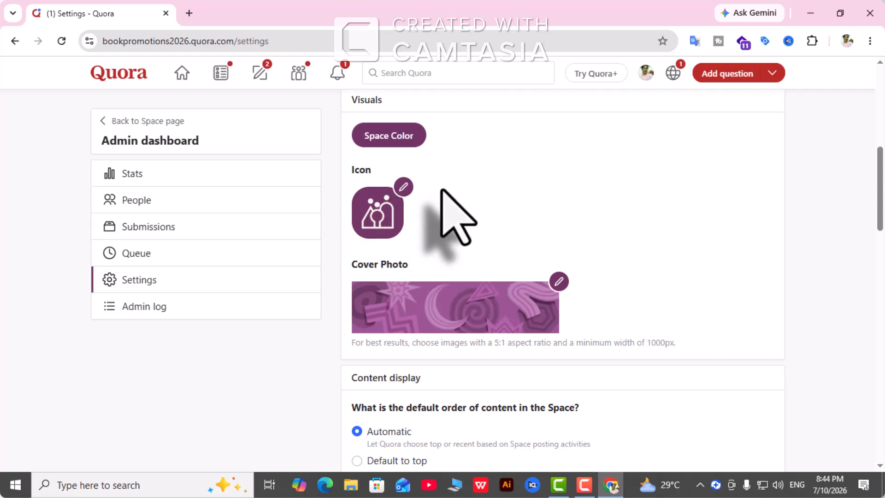
- Choose amt1.png again from the p folder and confirm it as the Space icon
scroll(441, 190, up, 1)
scroll(458, 215, down, 2)
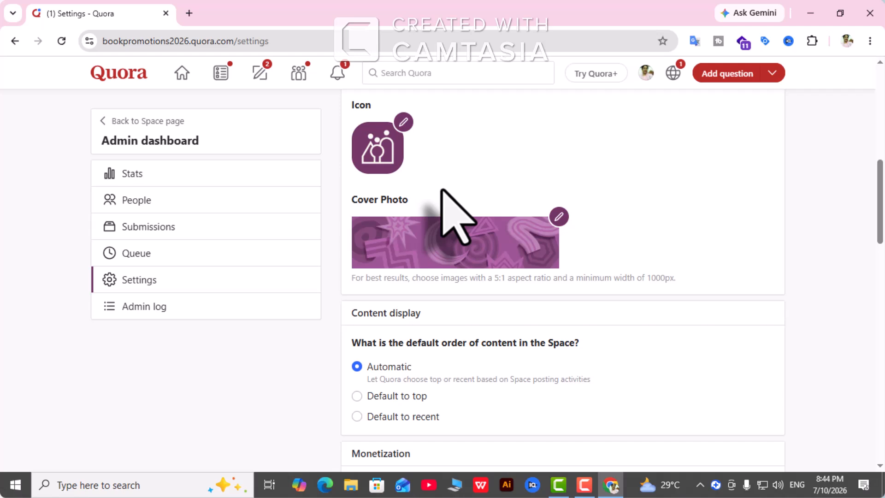
scroll(444, 203, up, 1)
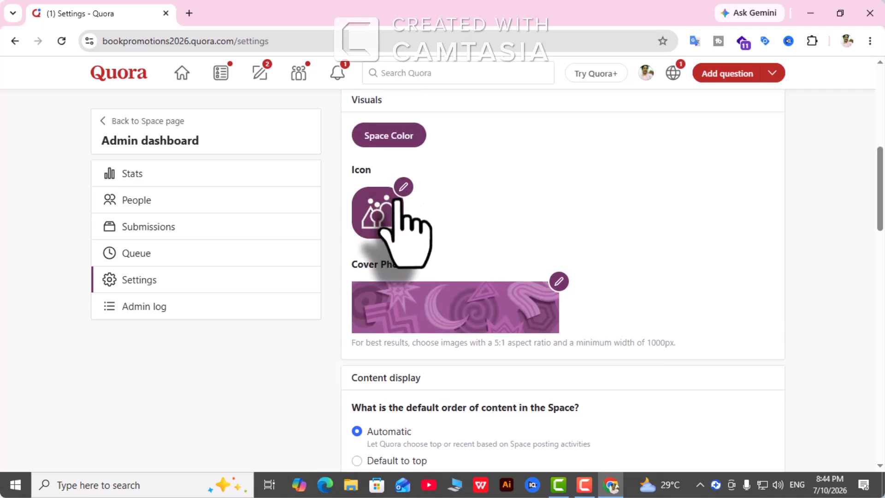
click(396, 198)
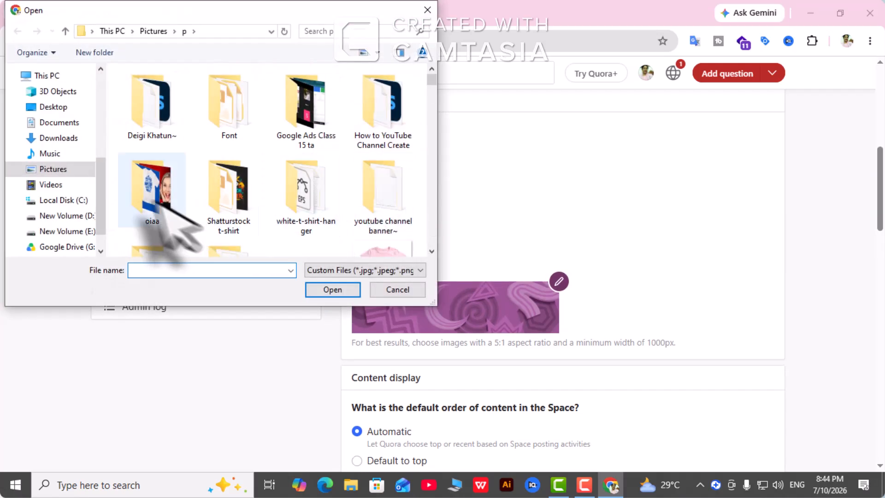
scroll(27, 175, up, 5)
click(55, 134)
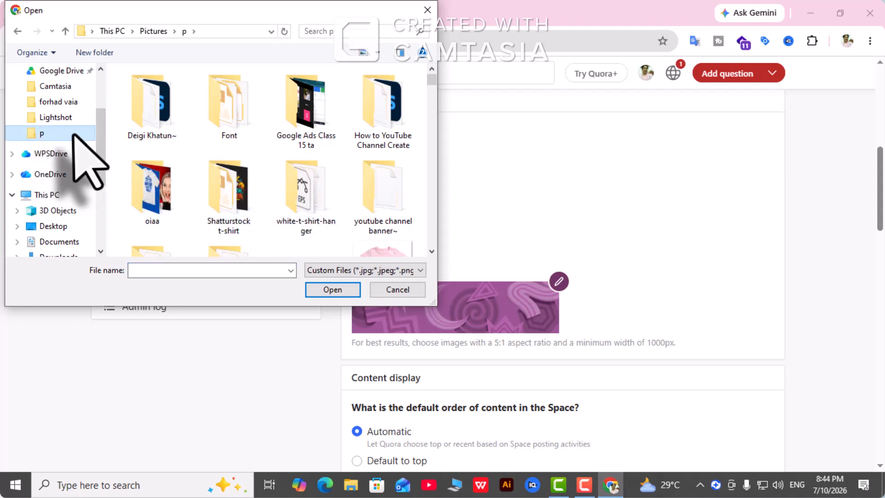
scroll(322, 198, down, 10)
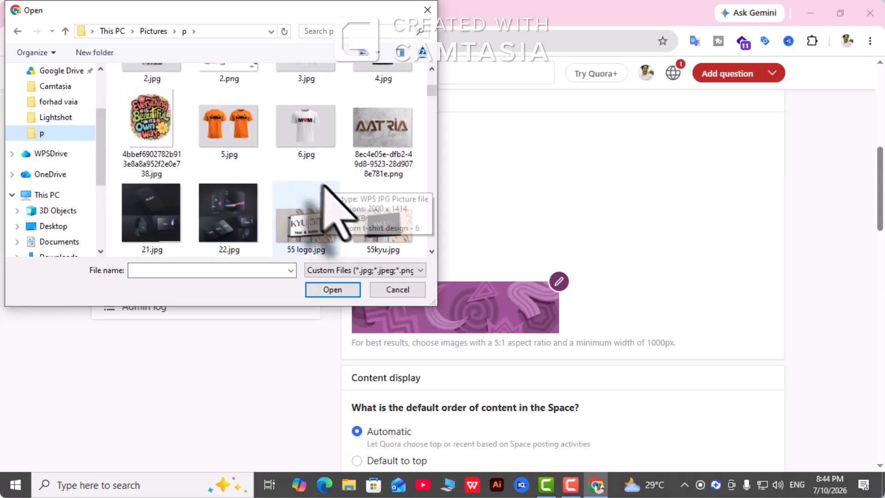
click(383, 206)
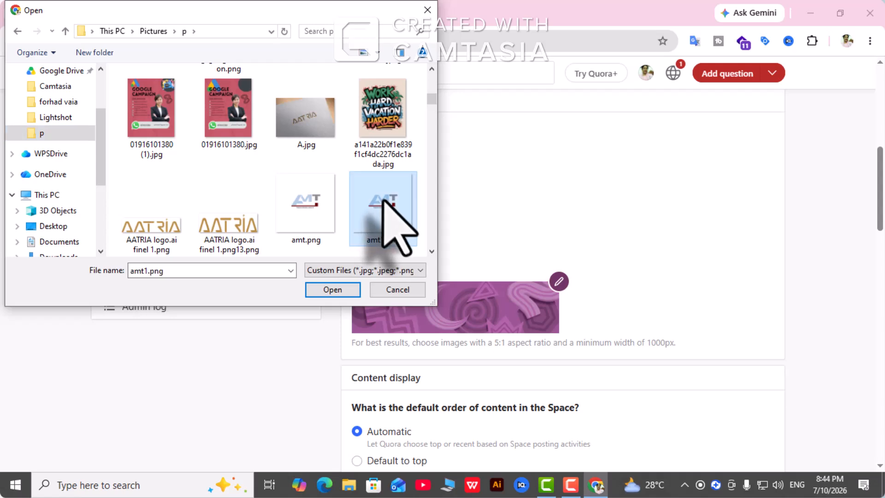
click(330, 289)
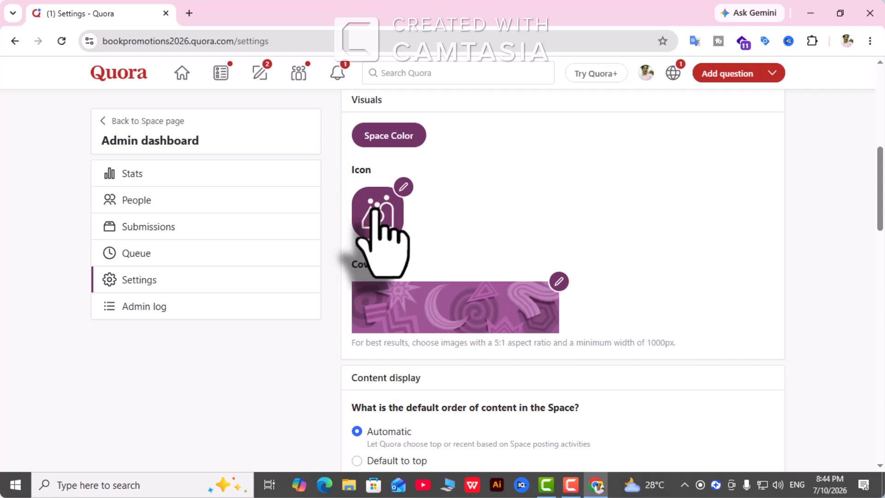
- Find the Cover Photo option under Visuals and start choosing a new image
scroll(383, 221, down, 1)
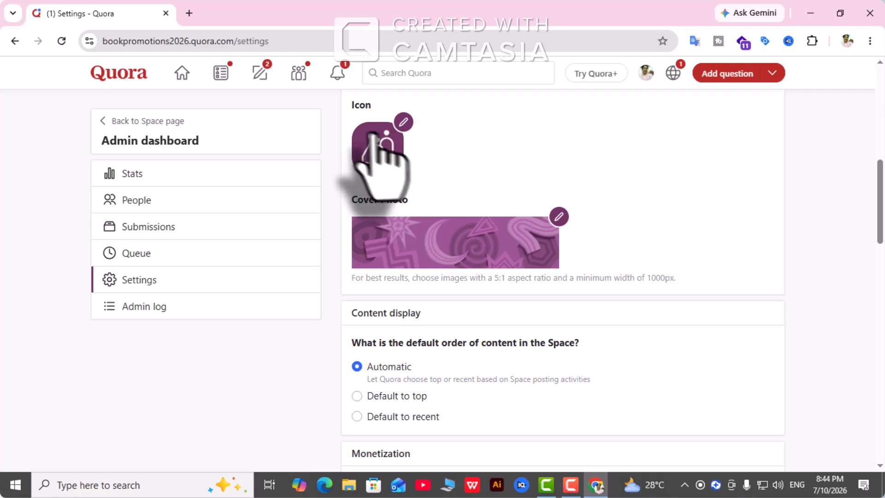
scroll(350, 159, up, 5)
scroll(323, 180, up, 4)
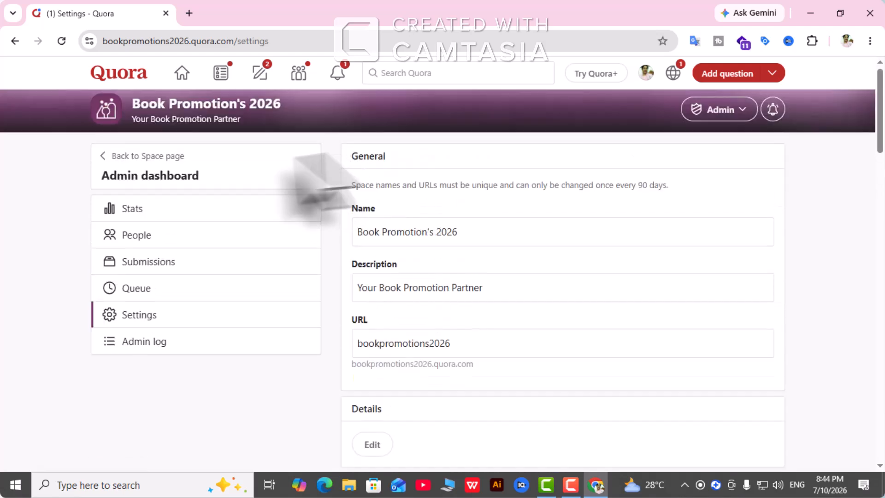
scroll(424, 247, down, 4)
scroll(424, 265, down, 6)
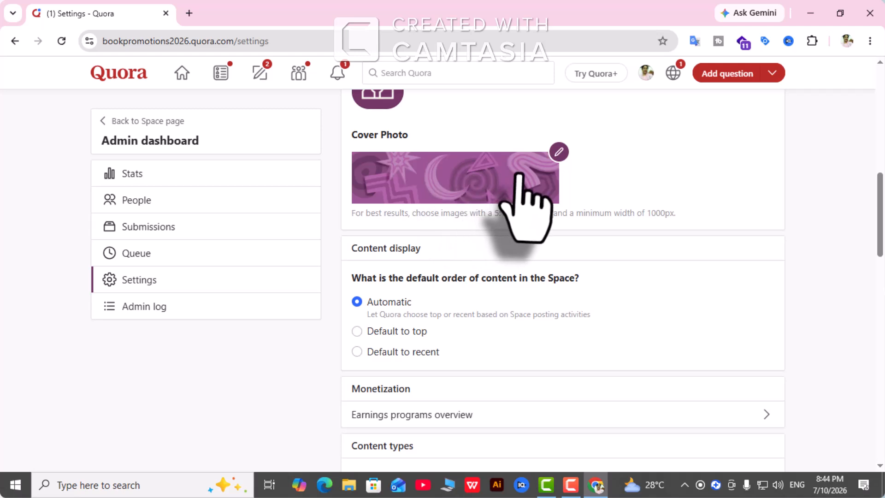
click(559, 154)
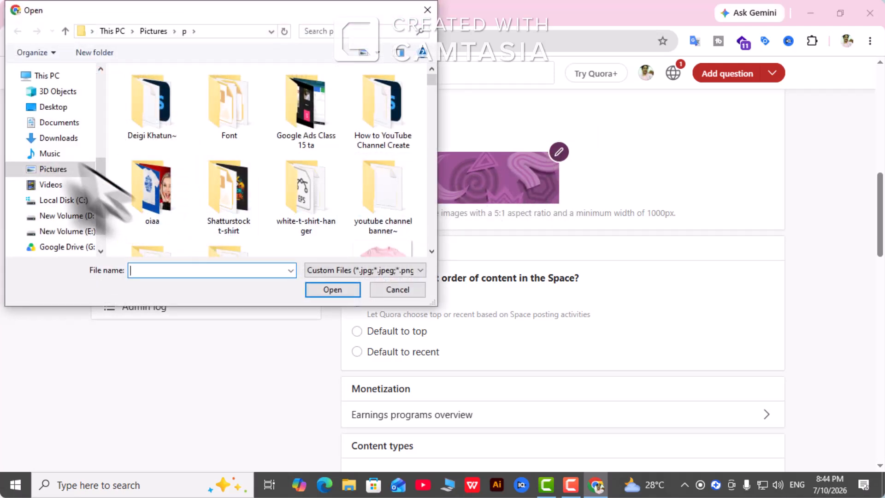
- Upload Digital Marketer's YouTube Video SEO Expert.jpg from the forhad vaia folder as cover photo
scroll(56, 152, up, 2)
scroll(56, 152, up, 2)
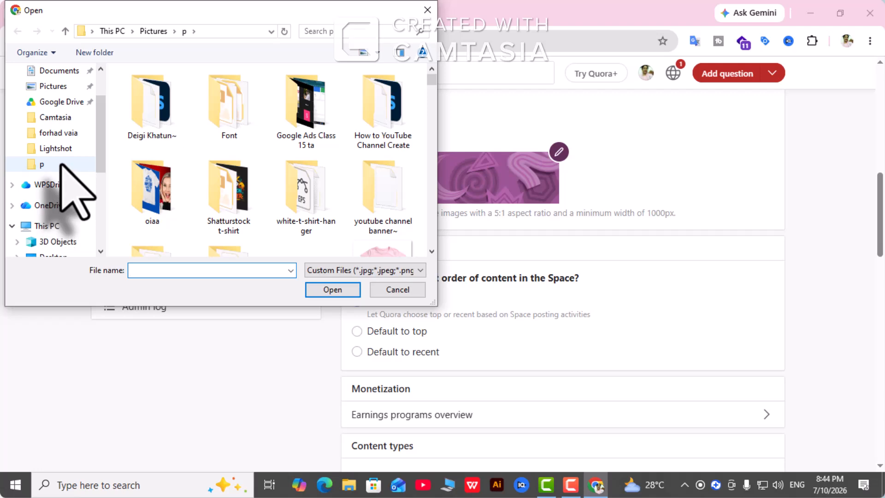
click(69, 134)
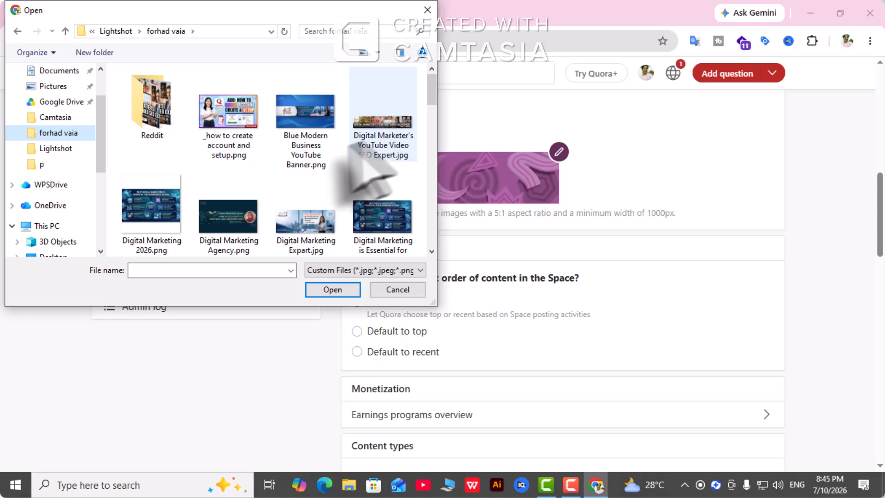
scroll(365, 178, down, 5)
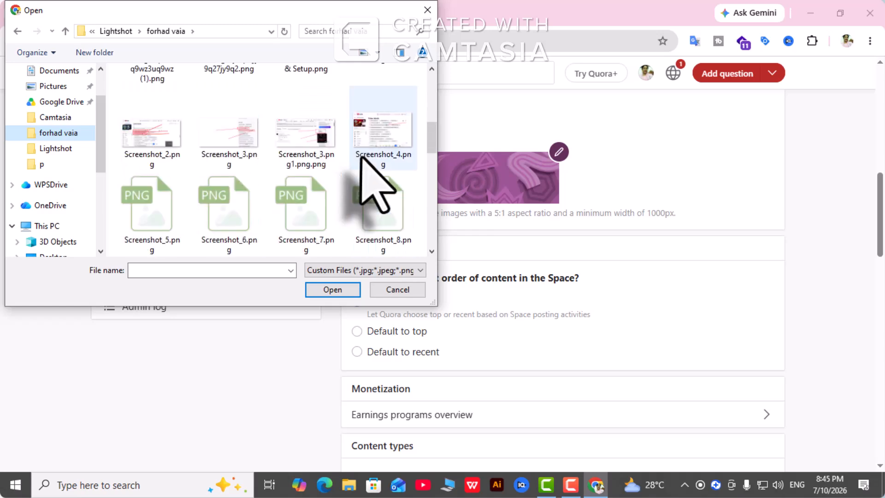
scroll(364, 185, up, 5)
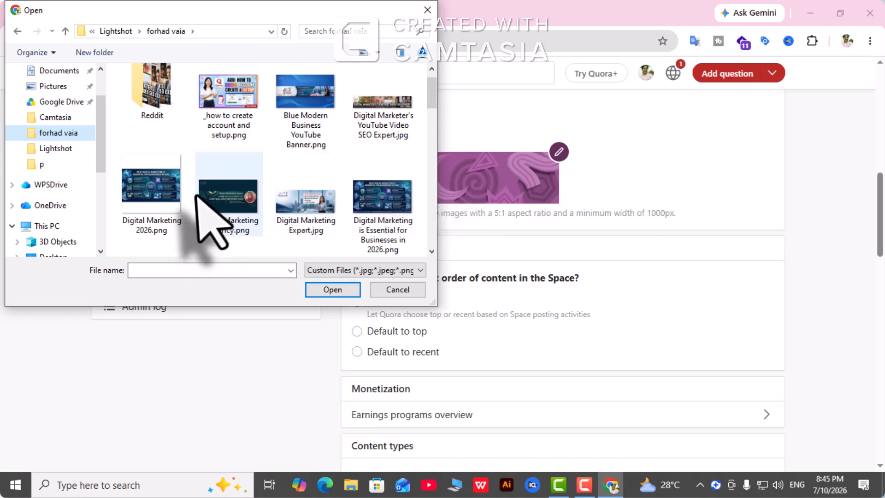
scroll(221, 194, down, 5)
scroll(231, 190, up, 5)
click(377, 126)
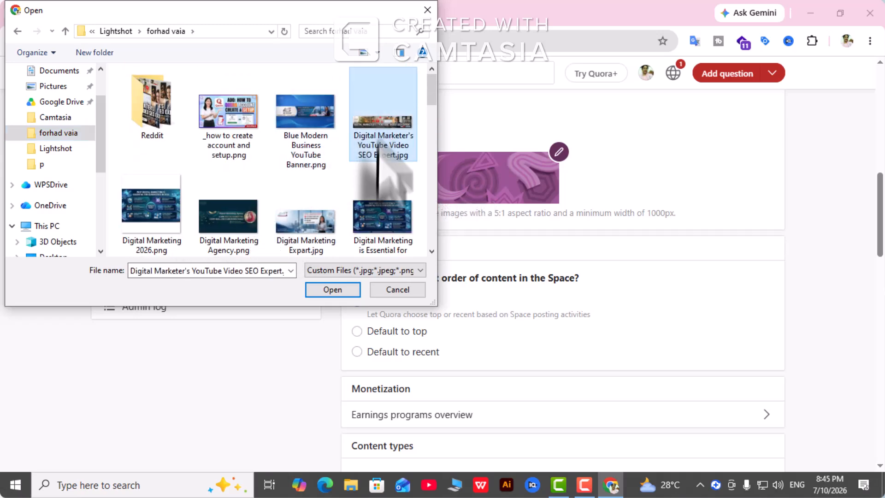
click(332, 290)
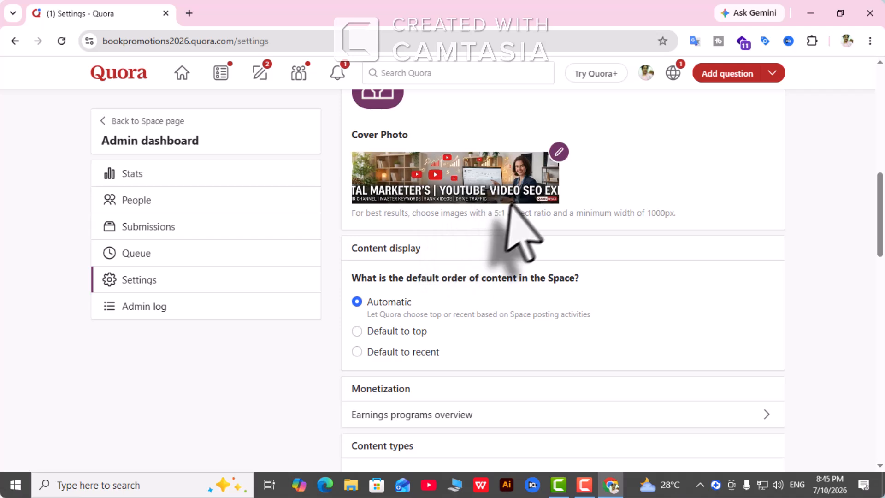
scroll(465, 198, up, 3)
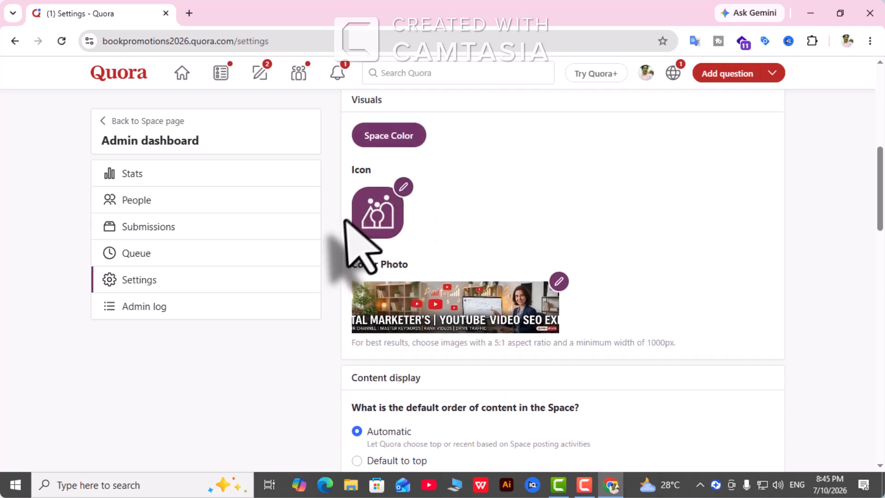
click(398, 193)
scroll(70, 157, up, 3)
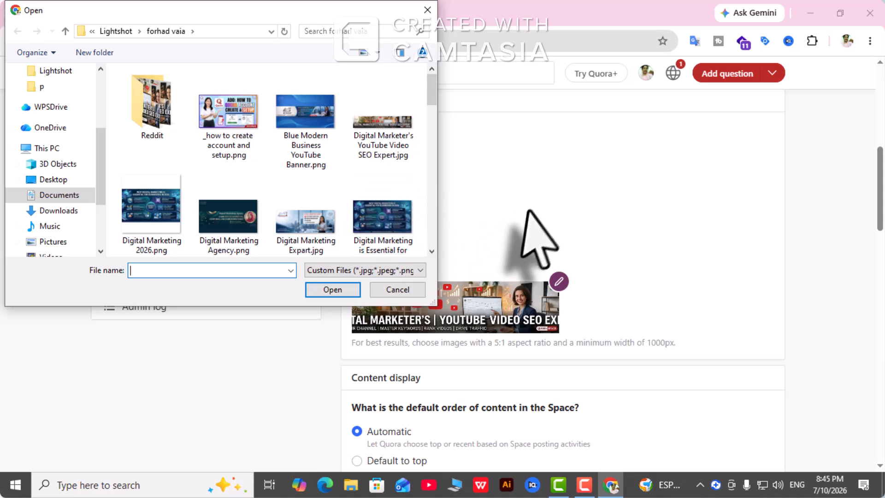
click(397, 289)
scroll(533, 237, down, 3)
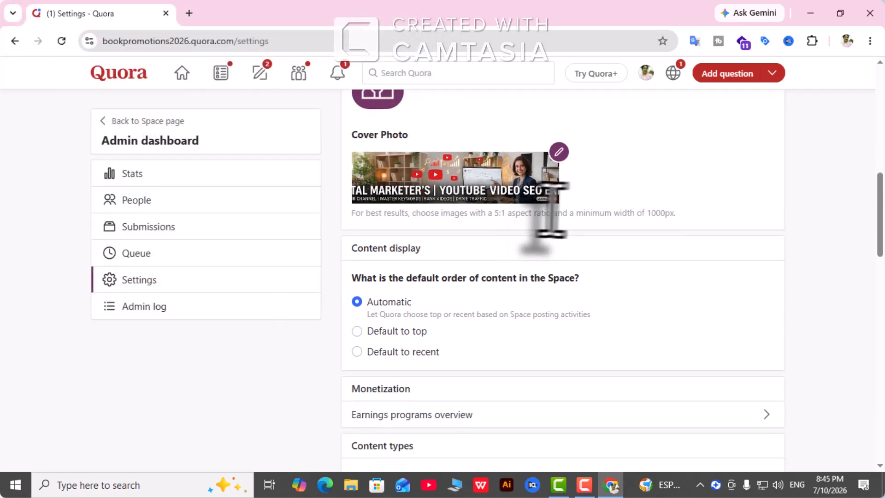
scroll(550, 210, down, 10)
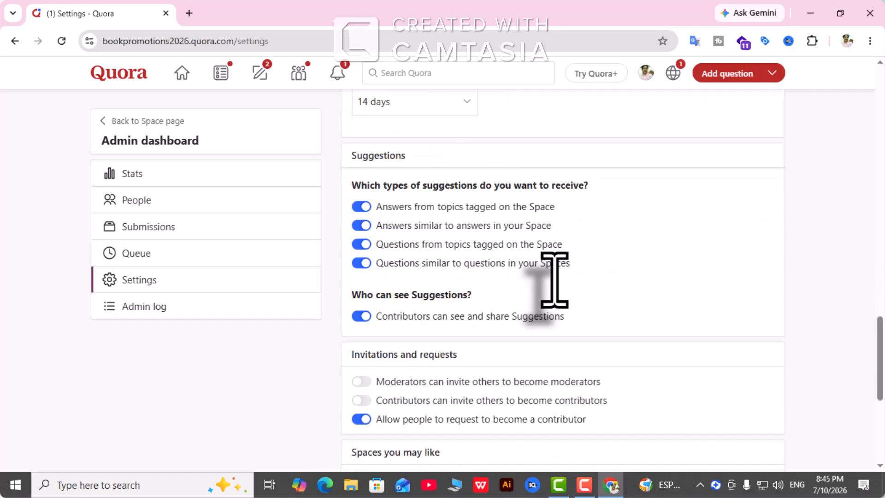
scroll(555, 278, down, 6)
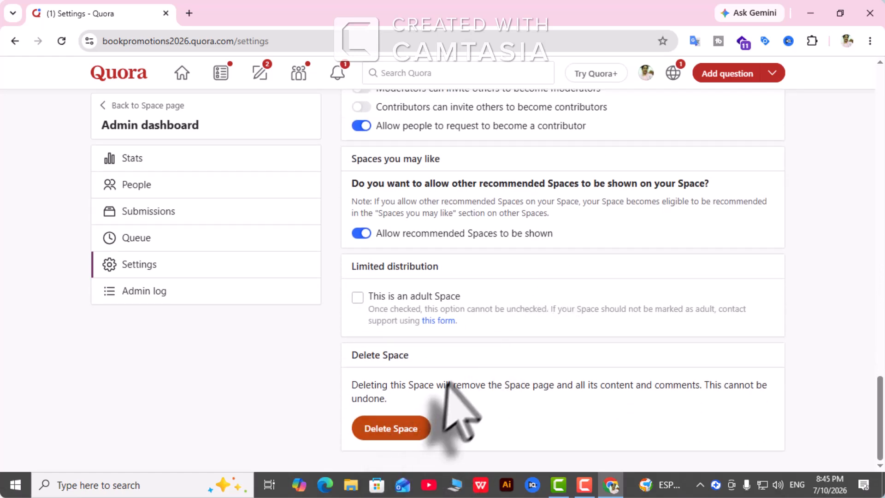
scroll(523, 297, up, 7)
scroll(485, 261, down, 7)
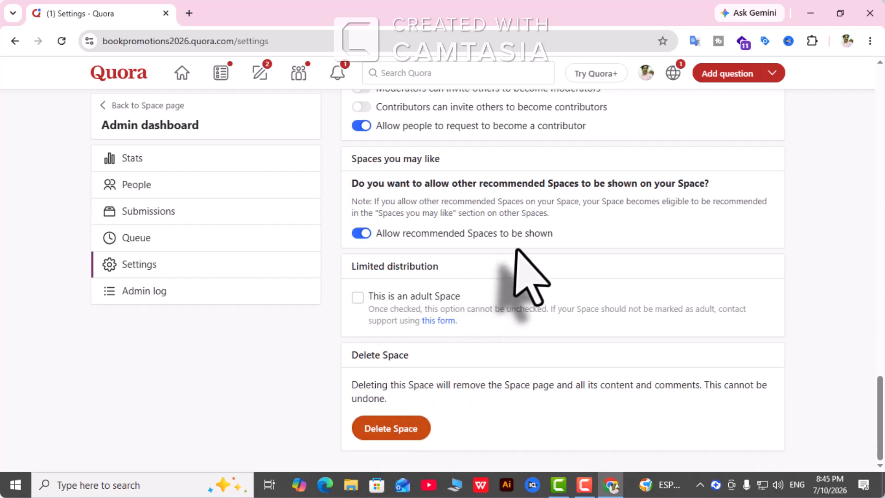
scroll(516, 250, up, 10)
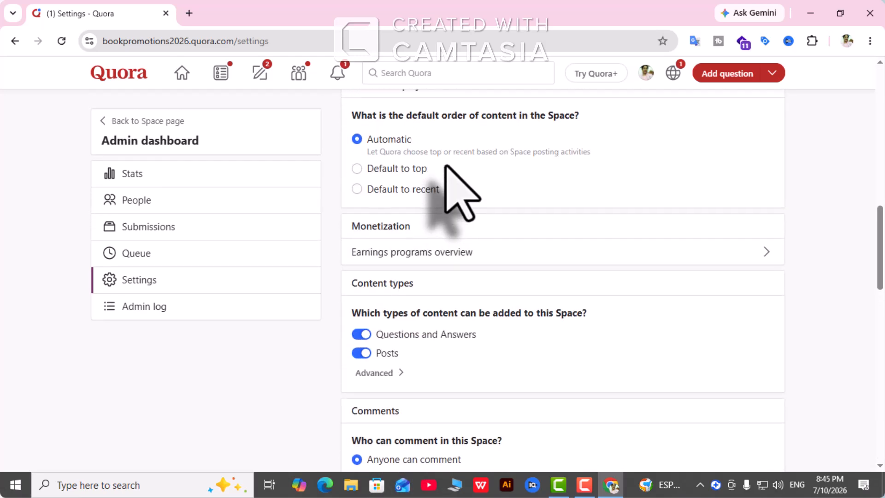
scroll(446, 165, up, 9)
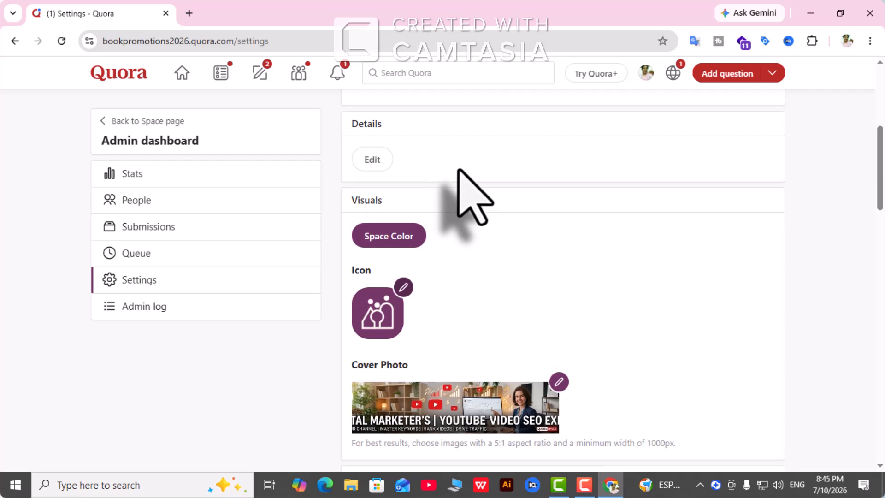
scroll(475, 198, up, 5)
scroll(465, 191, down, 8)
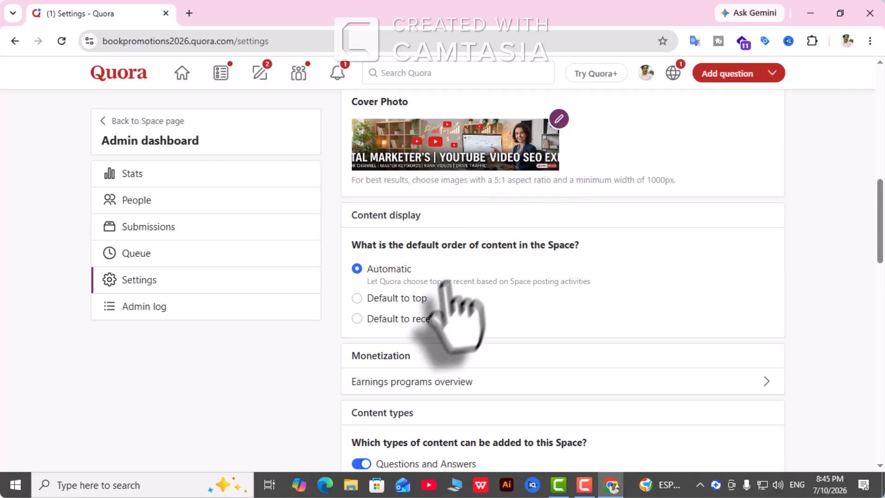
scroll(438, 352, down, 12)
scroll(455, 330, down, 8)
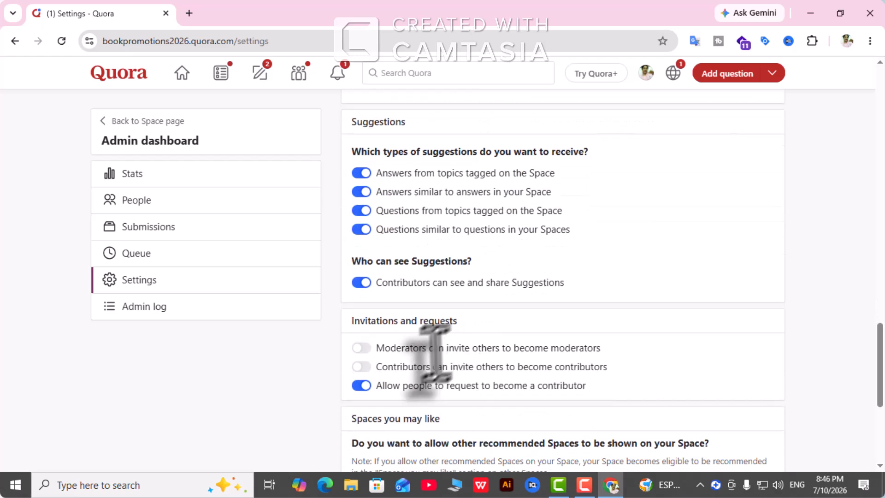